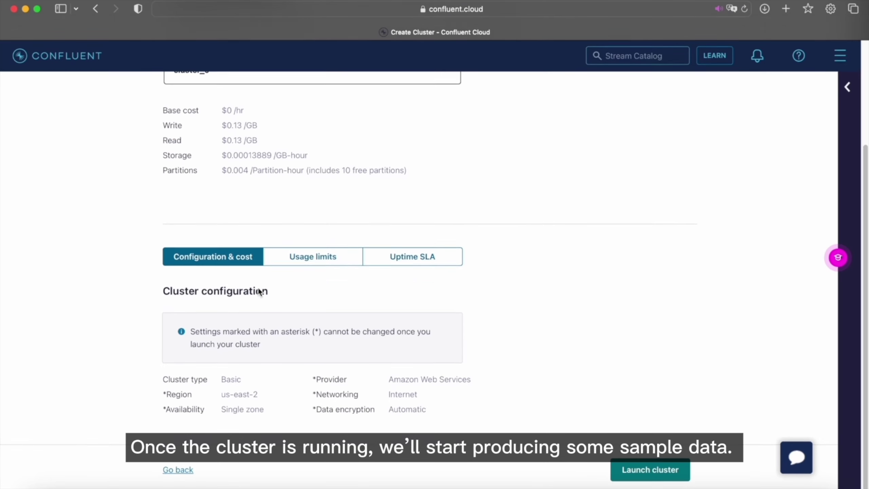
Review cluster_0's usage limits and uptime SLA, launch it, and begin producing sample data.
click(312, 256)
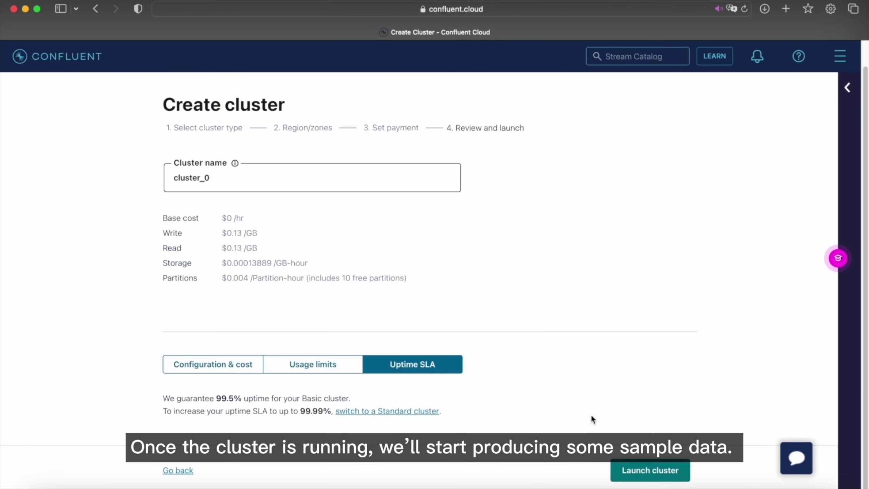
click(659, 472)
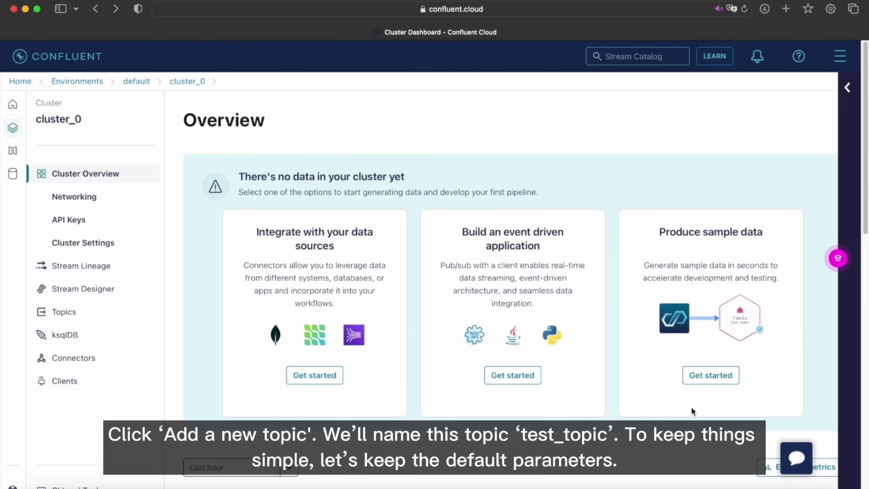
click(705, 374)
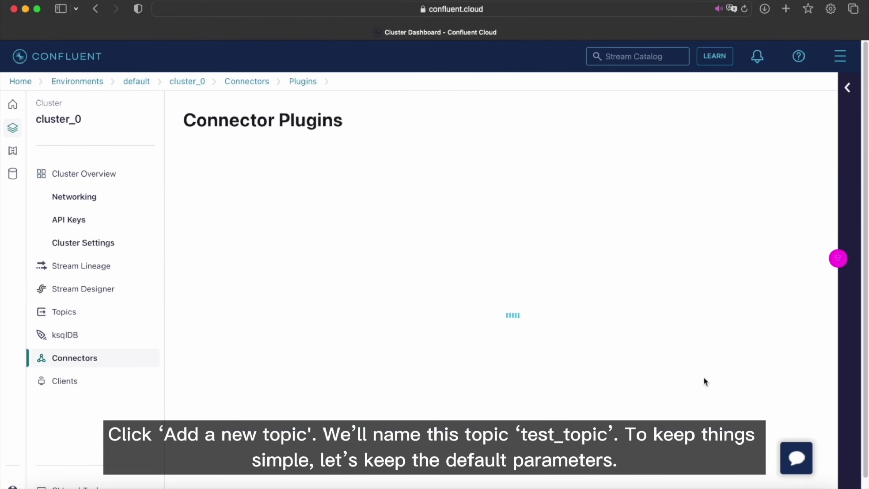
Pick the Datagen Source connector and create a new topic named test_topic with default settings.
click(341, 366)
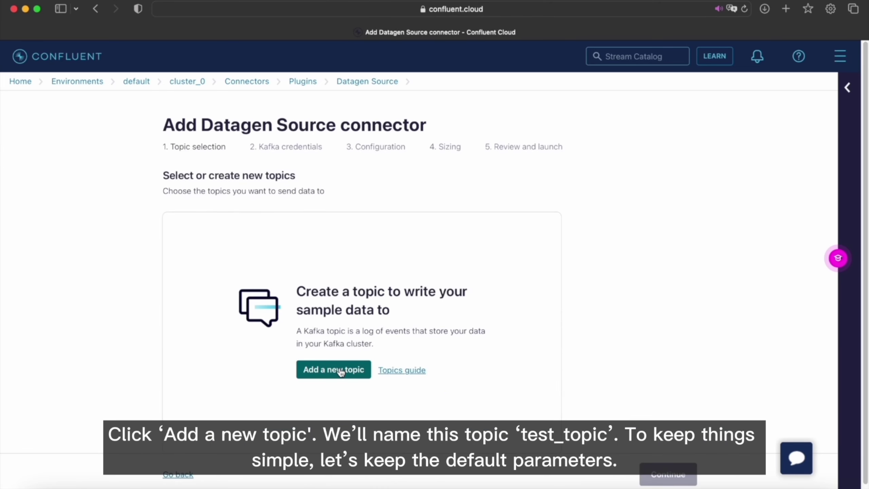
click(339, 367)
double_click(266, 176)
text(test_topic)
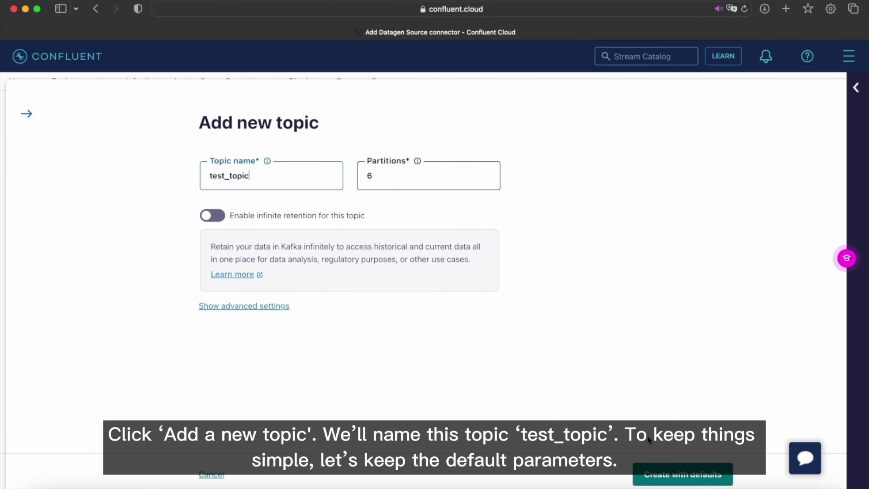
click(682, 474)
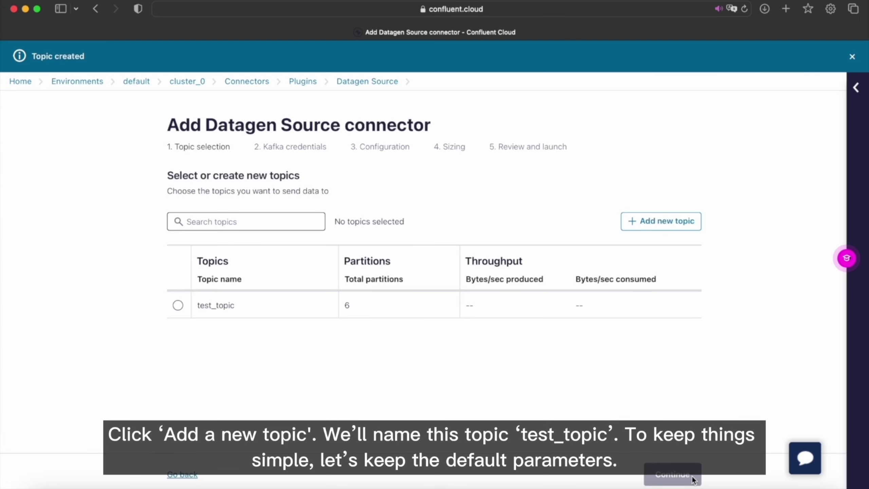
Select test_topic as the connector's target and generate and download a Kafka API key.
click(178, 304)
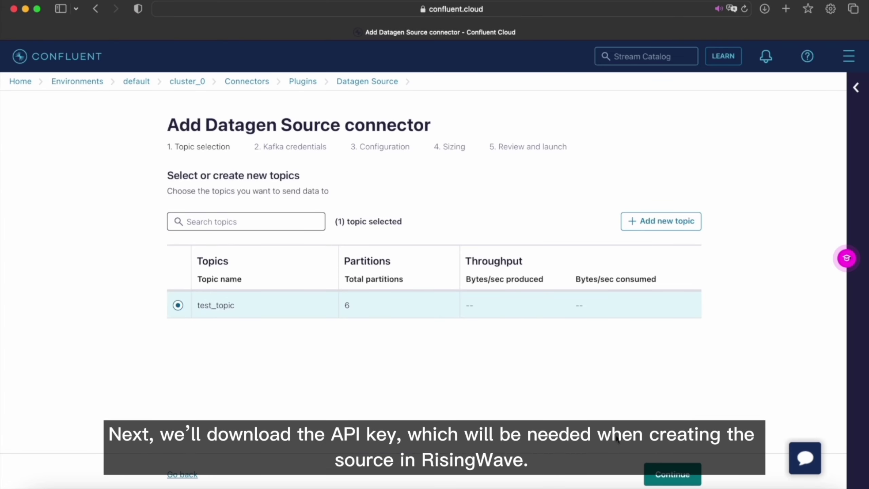
click(671, 478)
click(271, 411)
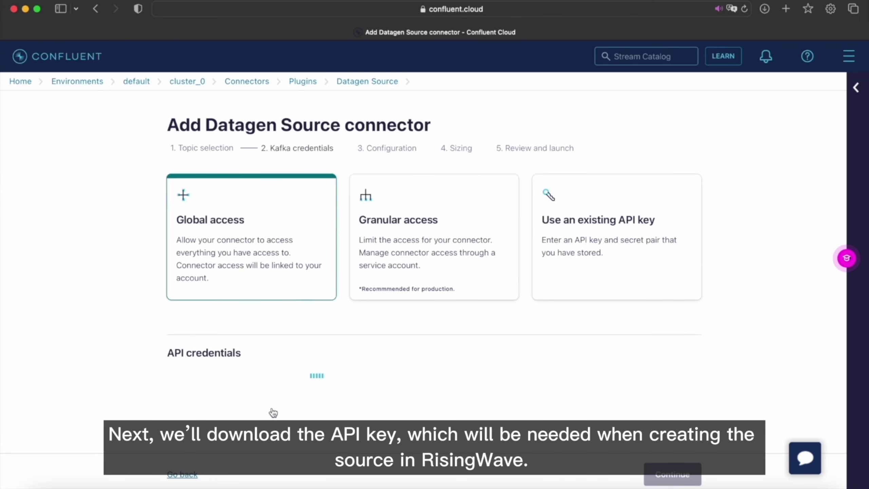
Configure the Datagen Source for JSON Orders records with default sizing, review, and launch it.
click(672, 479)
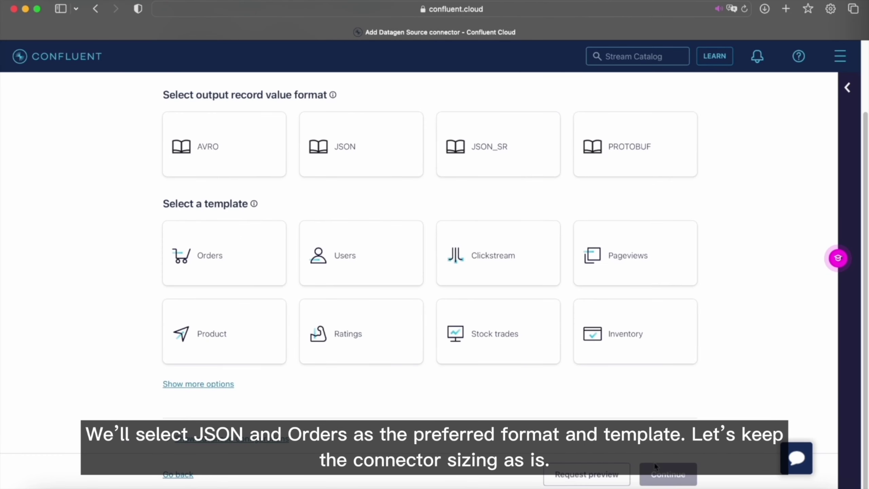
click(351, 157)
click(251, 273)
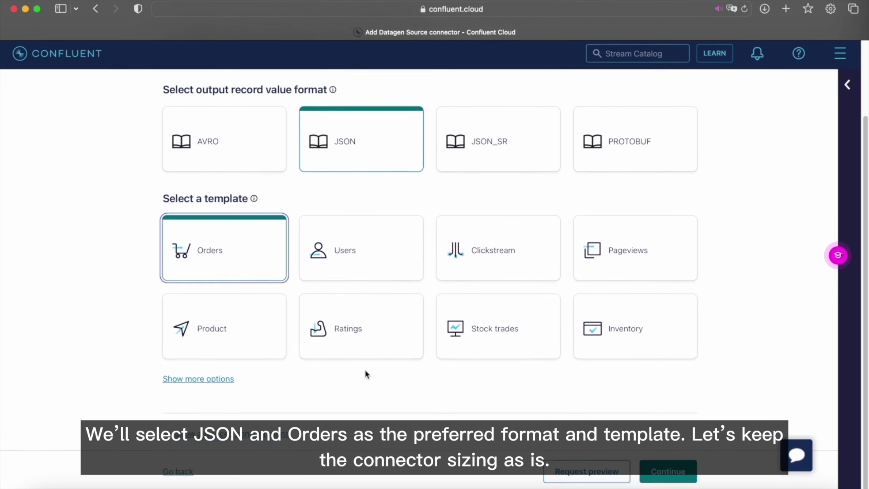
click(666, 474)
click(669, 474)
scroll(603, 339, down, 10)
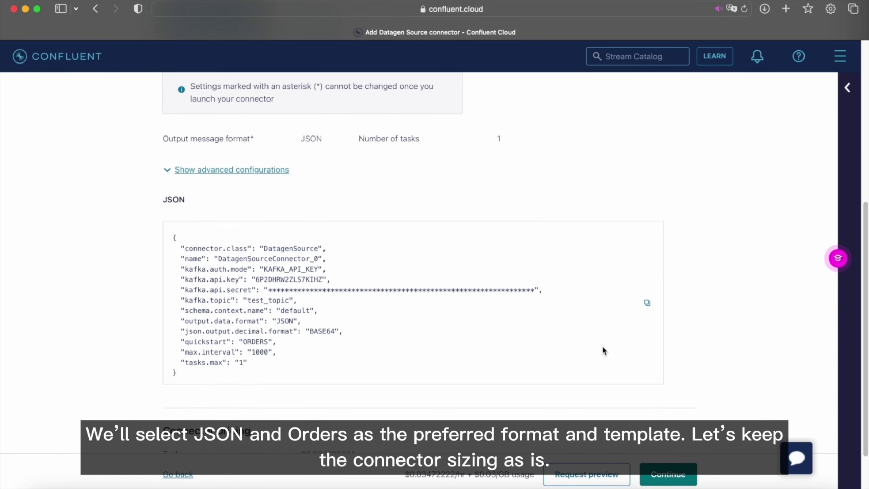
click(669, 474)
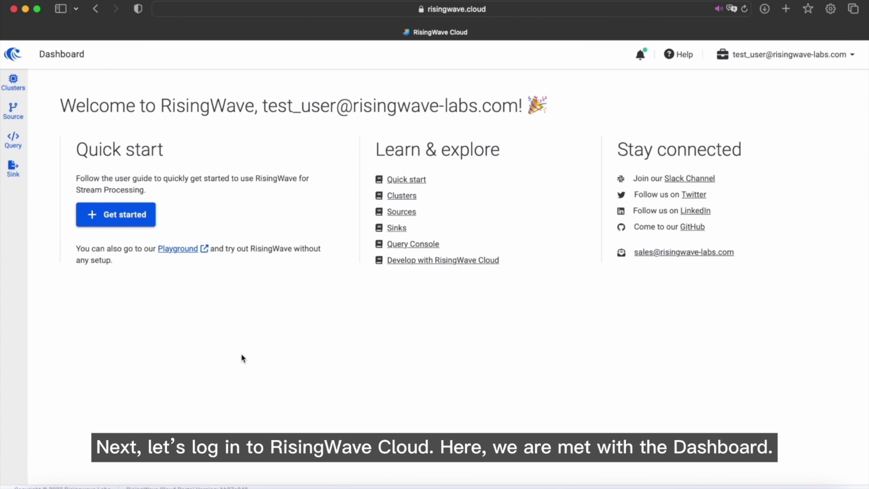
Browse the Source, Query and Sink pages, then return to the empty Clusters page.
click(21, 85)
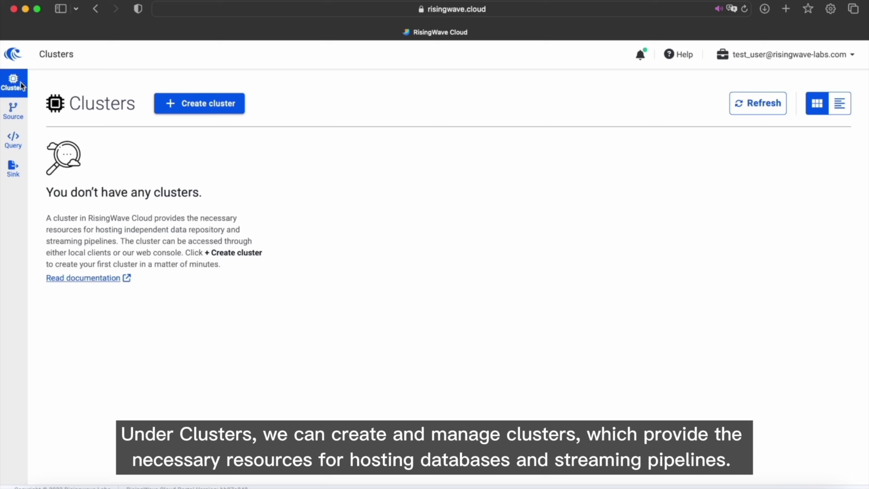
click(16, 120)
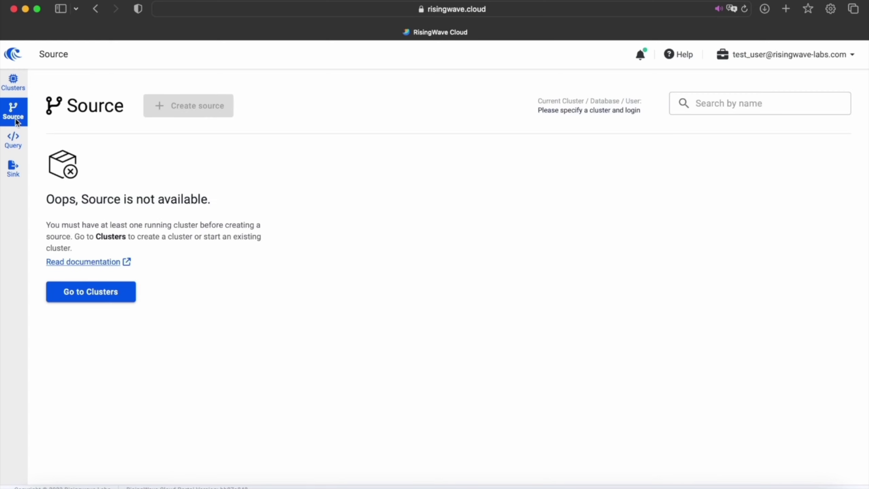
click(15, 146)
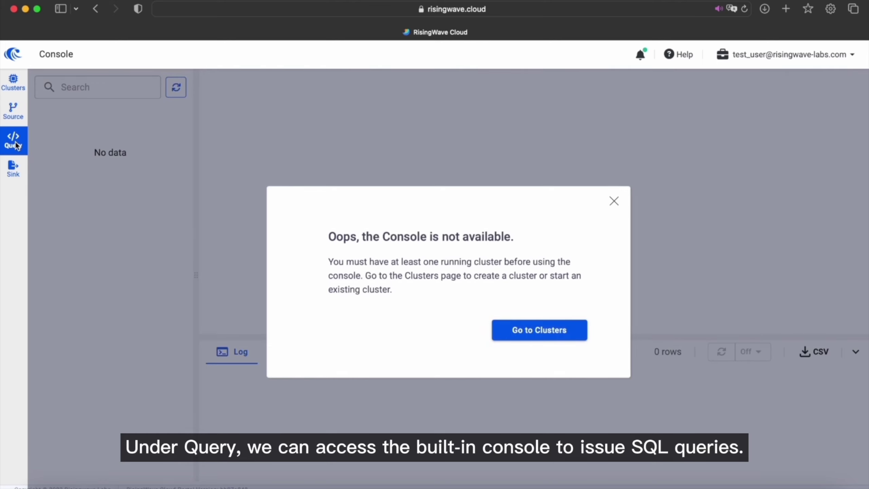
click(14, 171)
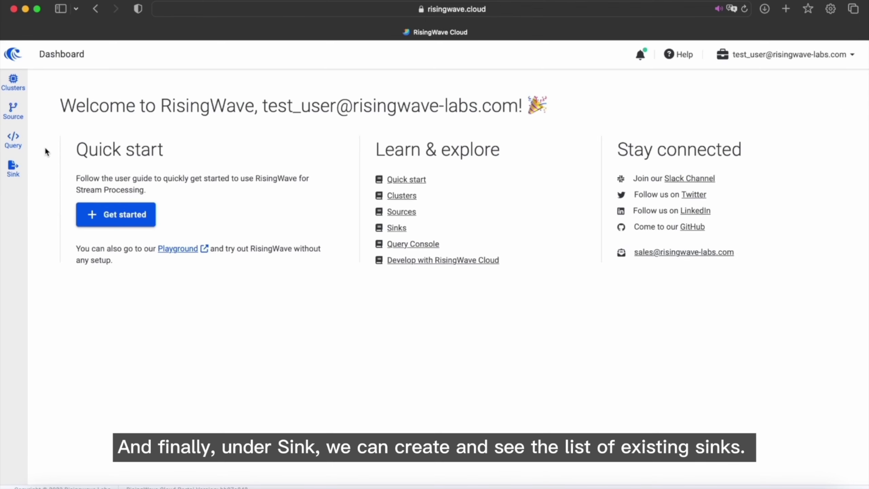
click(18, 89)
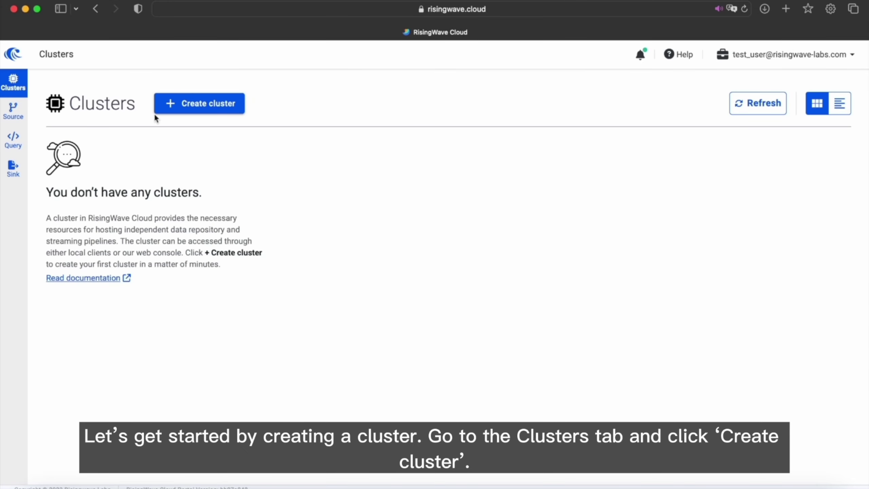
Create a Free-plan AWS cluster named cluster1 in region ap-southeast-1.
click(183, 111)
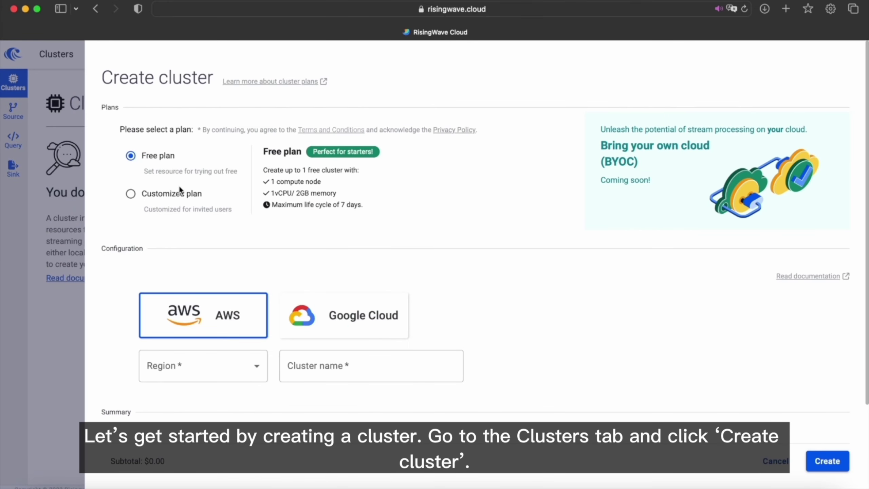
click(203, 365)
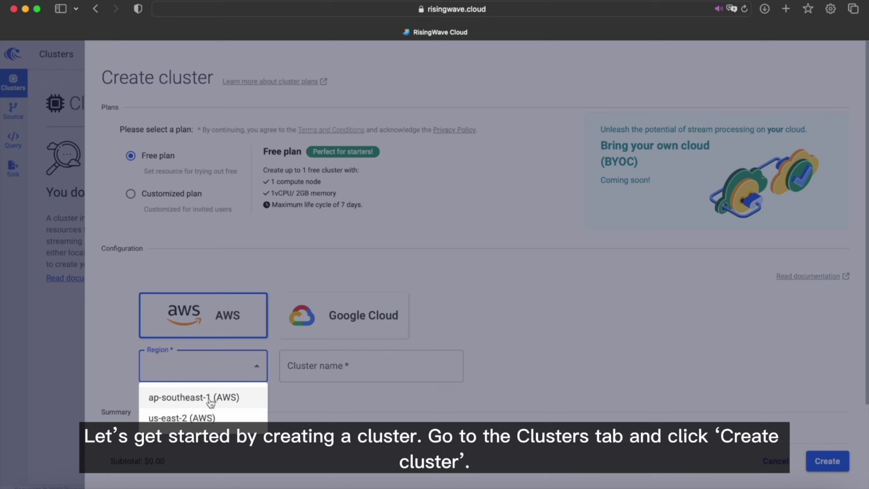
click(210, 400)
click(343, 364)
text(cluster1)
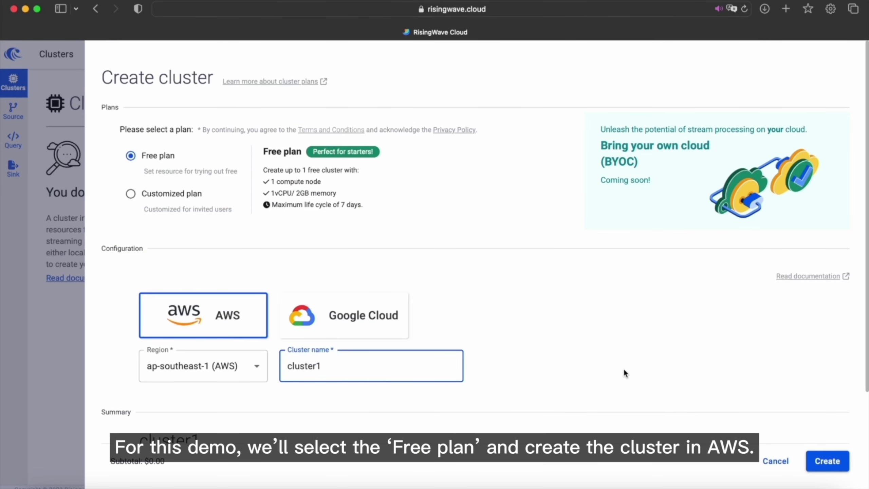
click(823, 464)
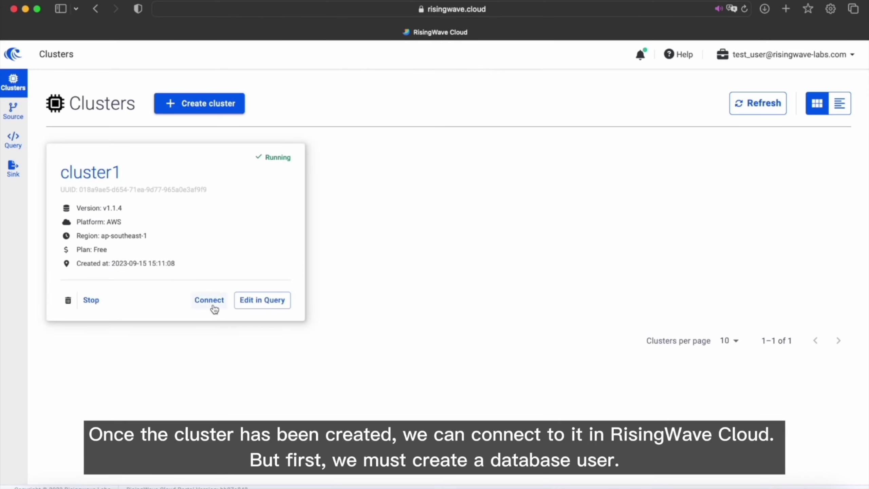
Add database user user1 with a password to cluster1, then close the connection panel.
click(213, 307)
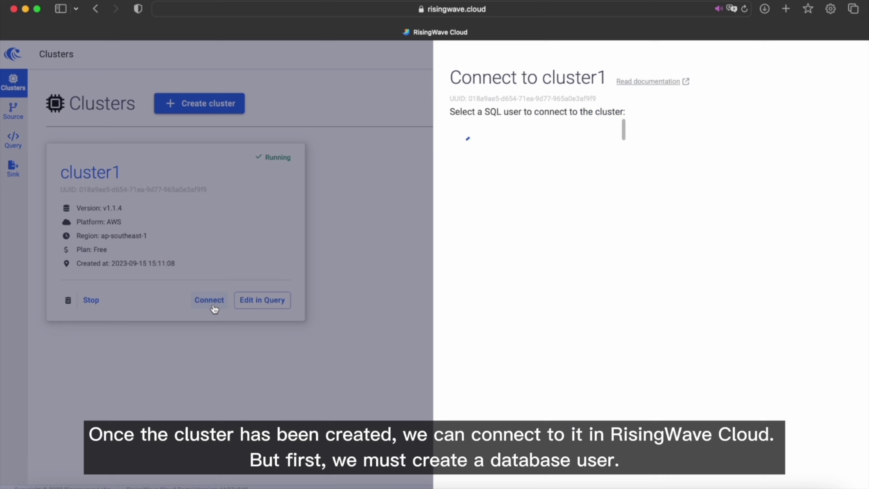
click(565, 169)
text(user1)
key(Tab)
text(•••••••)
key(Tab)
text(•••••••)
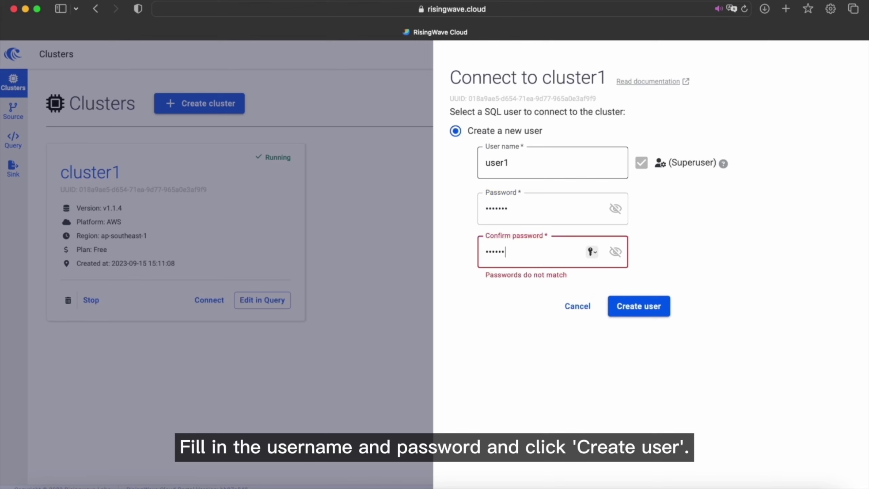
click(652, 295)
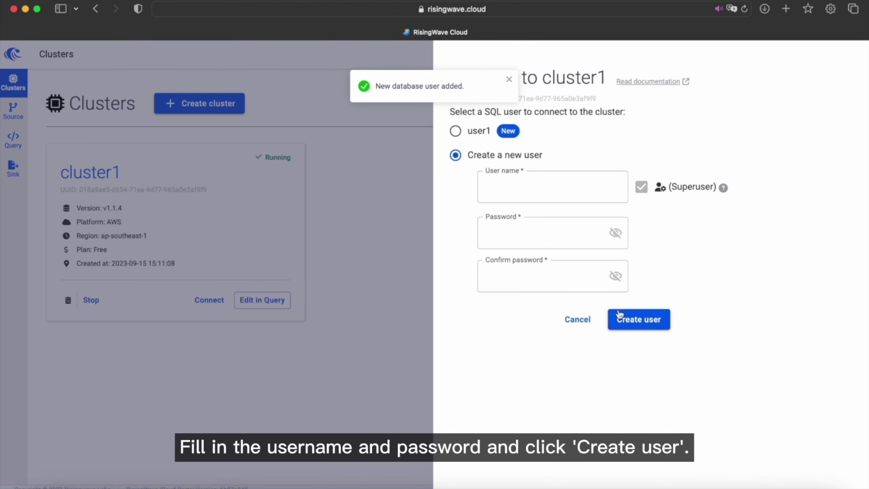
click(576, 319)
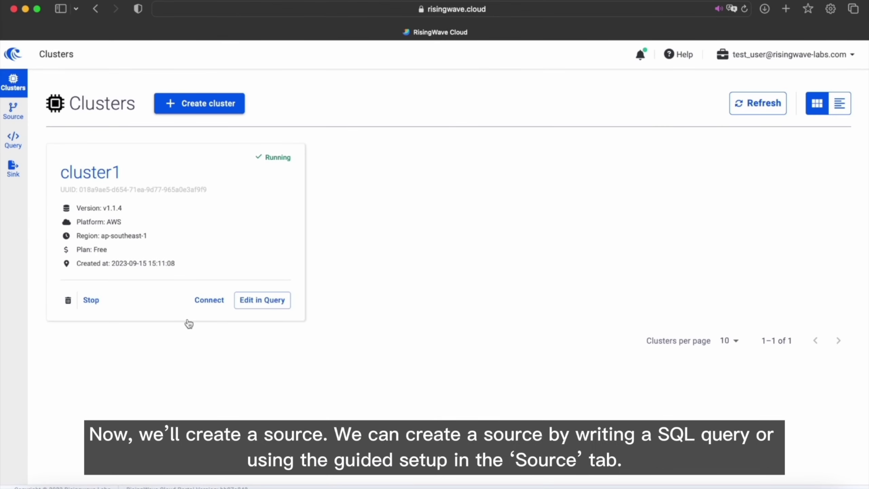
Log in to cluster1's dev database with the user's password and start creating a source.
click(10, 110)
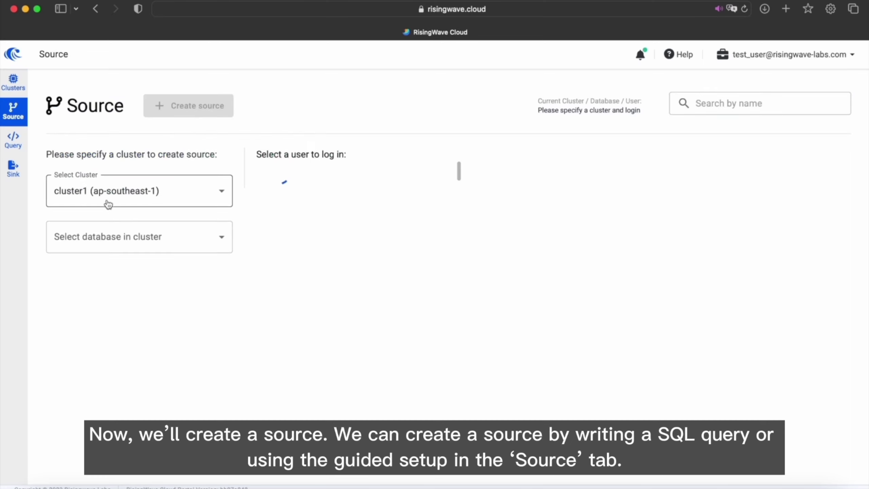
click(106, 237)
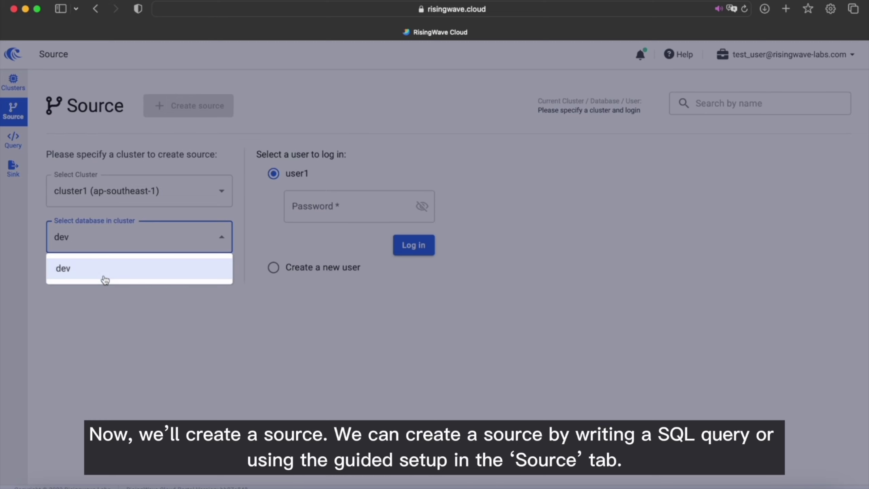
click(104, 277)
click(301, 206)
text(•••)
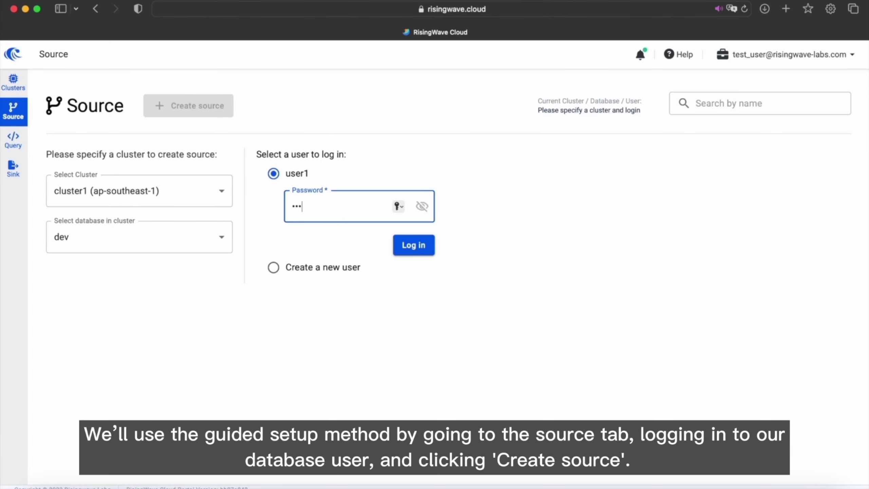
click(409, 246)
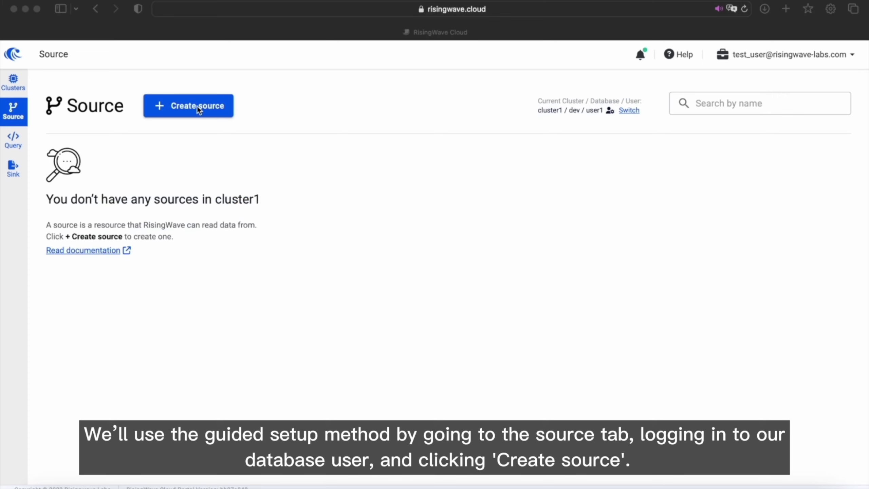
click(197, 106)
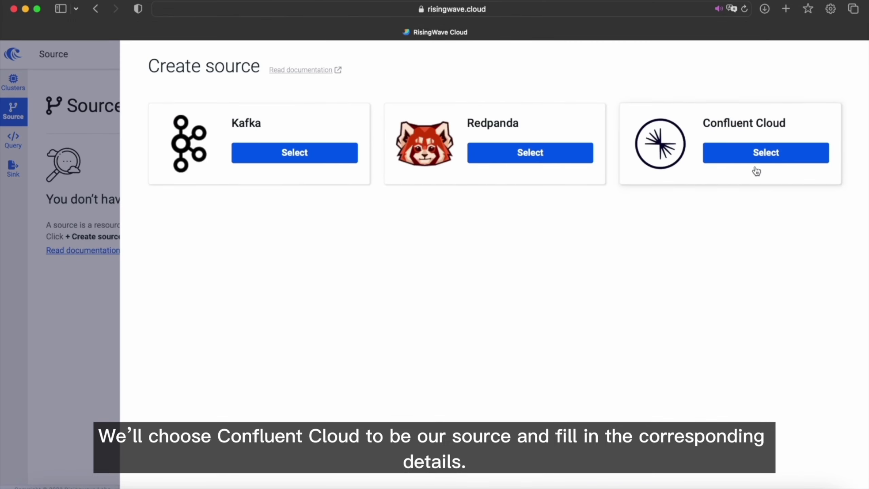
Choose Confluent Cloud as the source type and set the topic to test_topic.
click(760, 155)
click(257, 148)
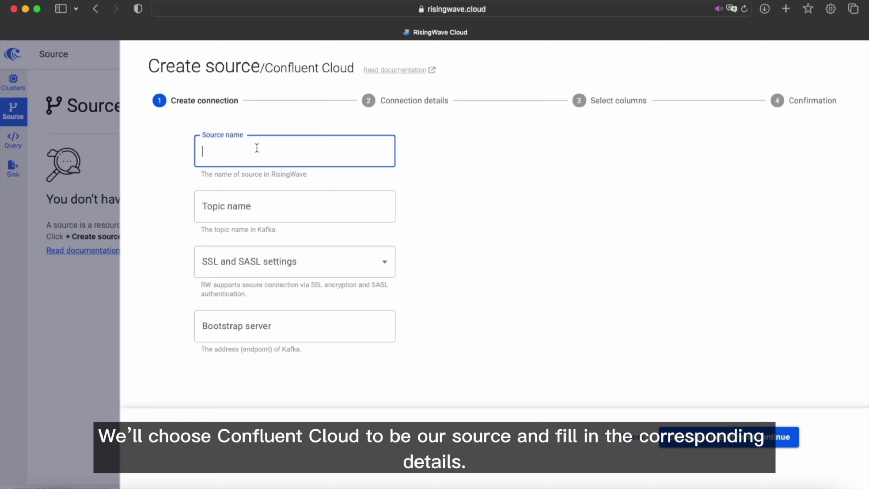
key(Tab)
text(test_to)
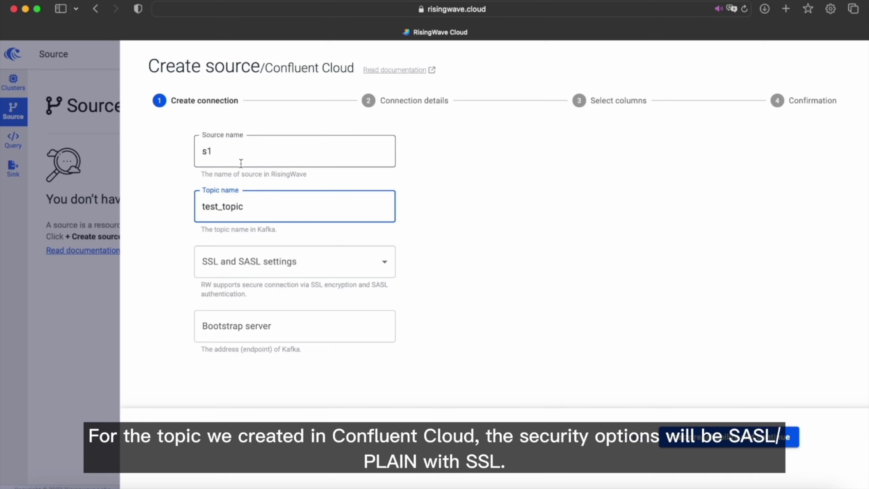
Select SASL/PLAIN with SSL, paste the API key, secret and bootstrap server, and check reachability.
click(272, 270)
click(267, 313)
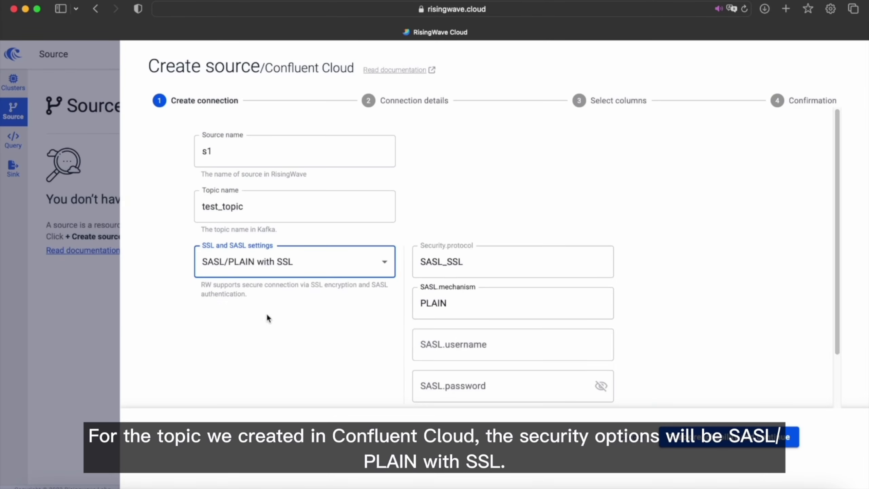
click(479, 344)
scroll(479, 342, down, 2)
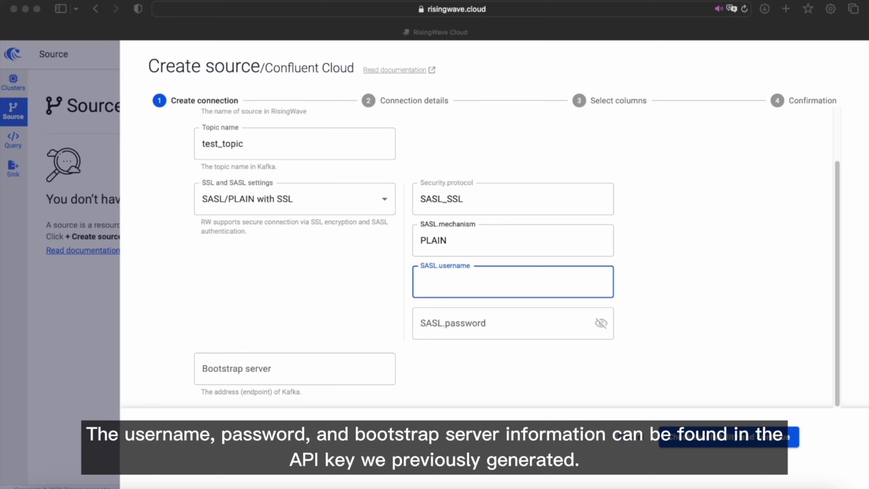
click(488, 287)
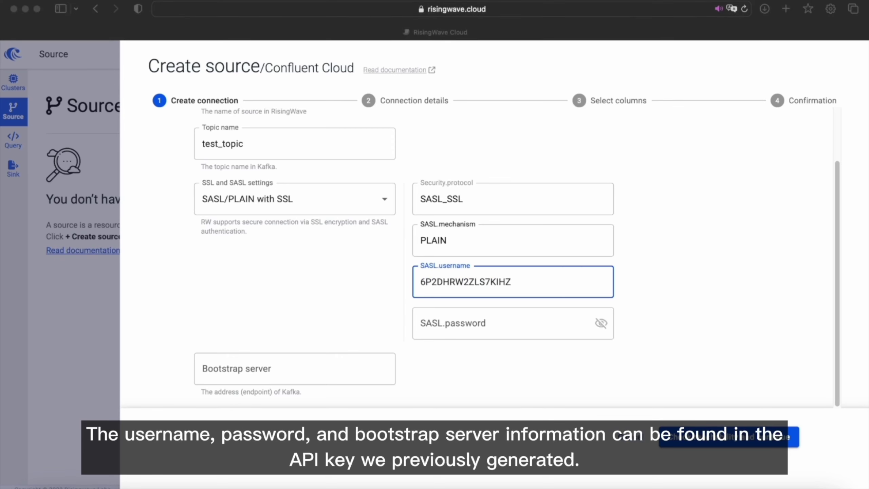
click(485, 321)
key(super+v)
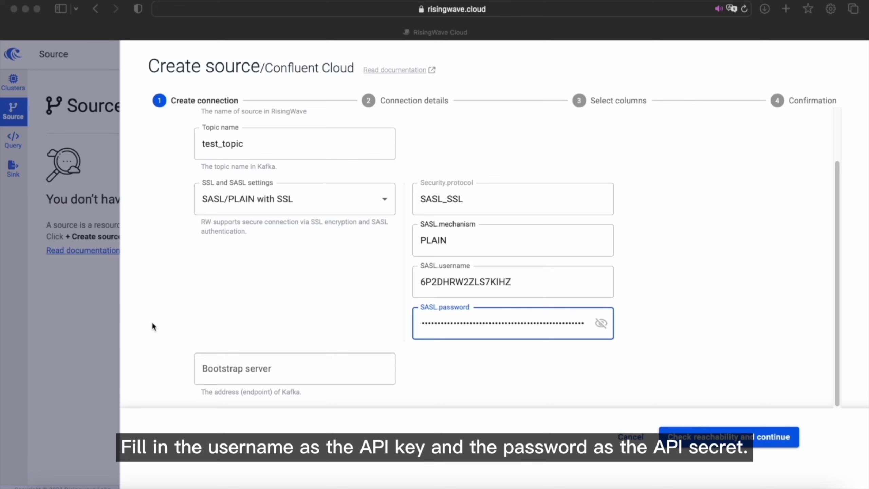
click(344, 366)
text(c-921jm.us-east-2.aws.confluent.cloud:9092)
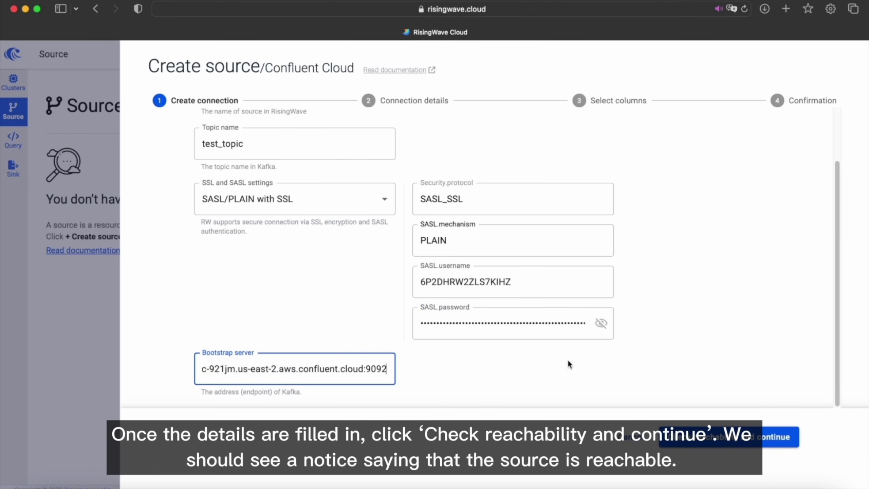
click(758, 442)
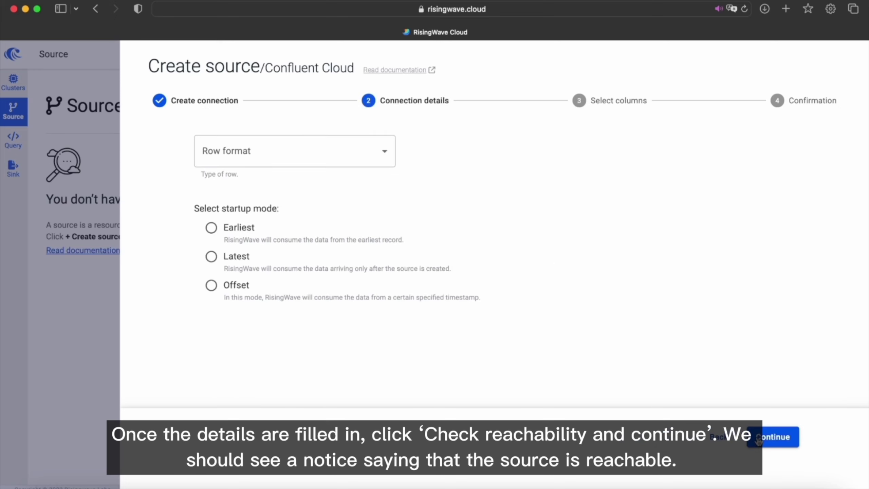
Set the row format to JSON with Earliest startup mode and continue.
click(254, 155)
click(224, 203)
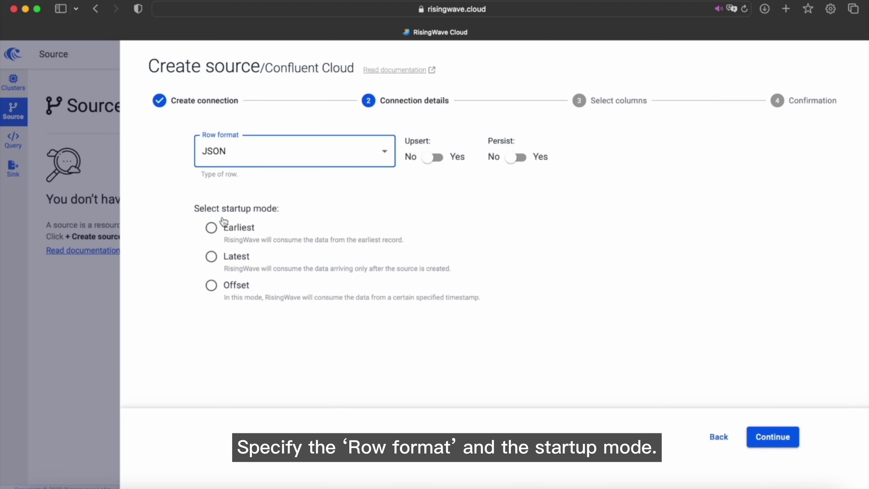
click(212, 228)
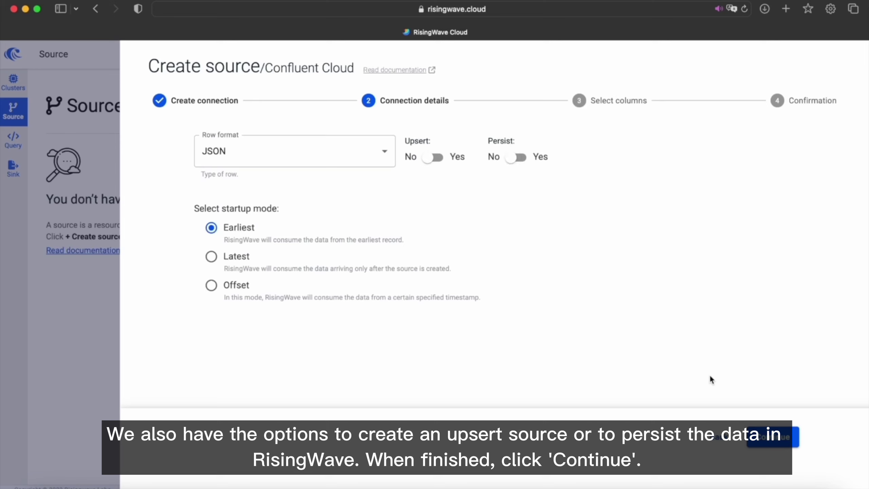
click(788, 435)
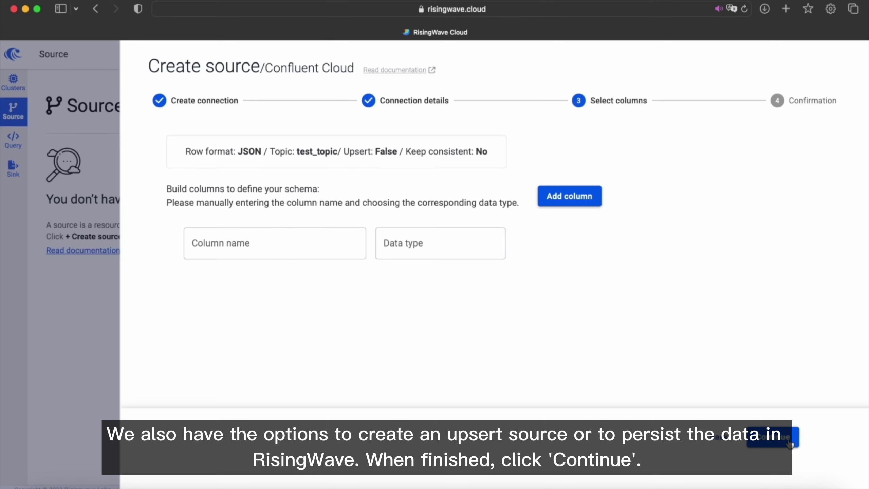
Add columns ordertime (timestamp) and orderid (integer).
click(287, 251)
text(ti)
text(rdertime)
key(Tab)
text(time)
click(410, 296)
click(566, 205)
text(orderid)
key(Tab)
text(int)
key(Down)
key(Down)
key(Return)
Add columns itemid (varchar) and orderunits (double).
click(569, 197)
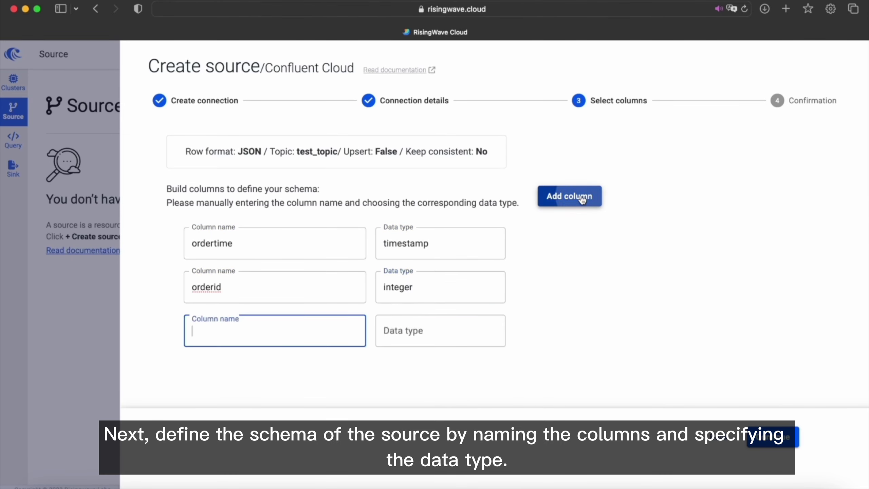
text(itemid)
key(Tab)
text(varchar)
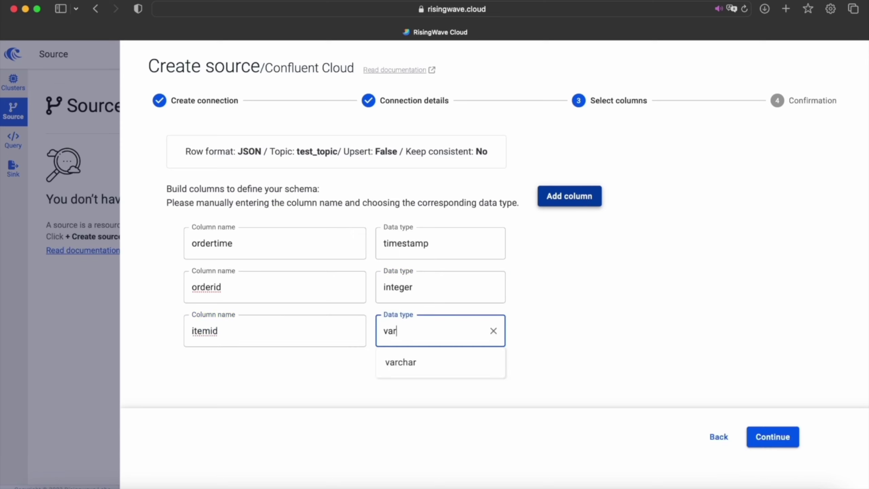
key(Return)
click(583, 202)
text(orderunits)
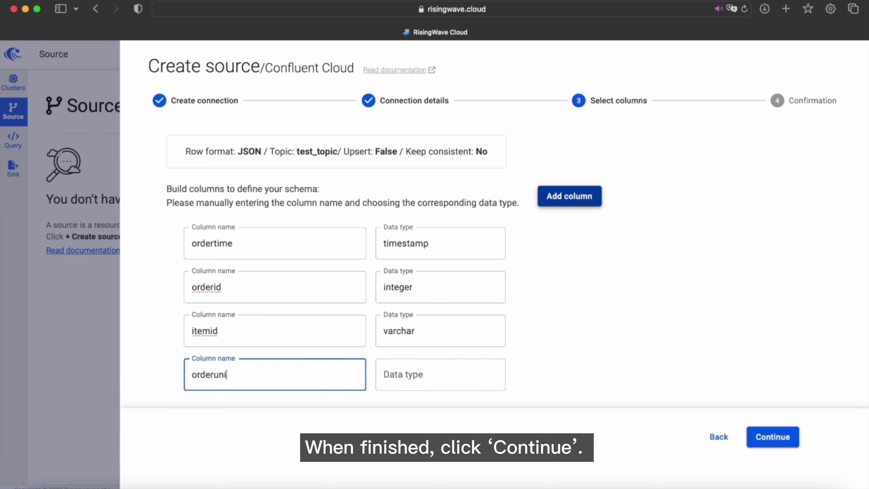
key(Tab)
text(double)
key(Return)
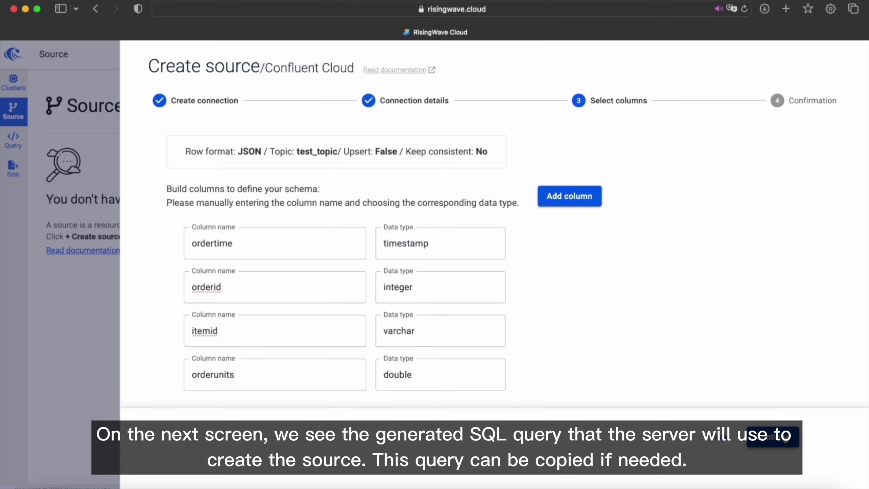
Review the generated SQL and confirm creating source s1.
click(780, 438)
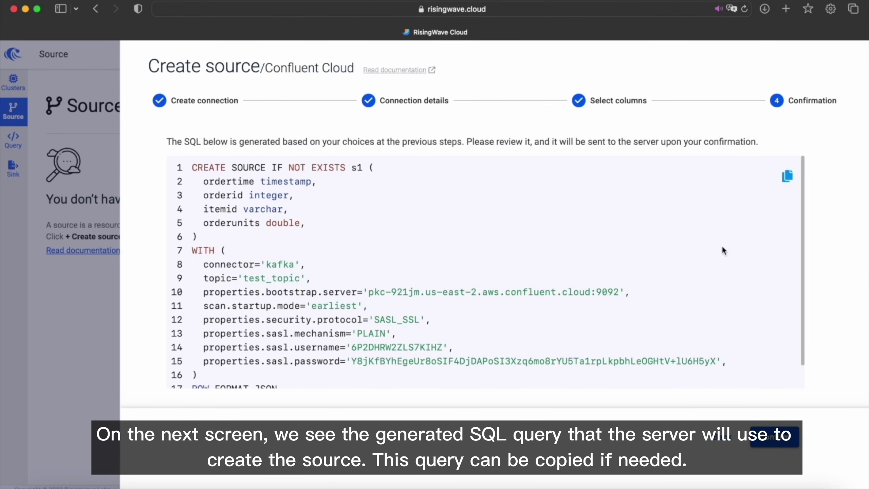
scroll(735, 256, down, 2)
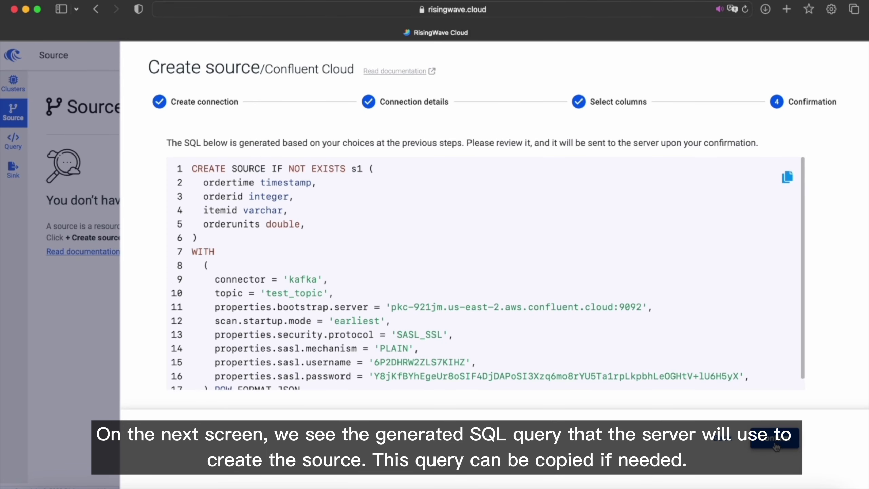
click(775, 443)
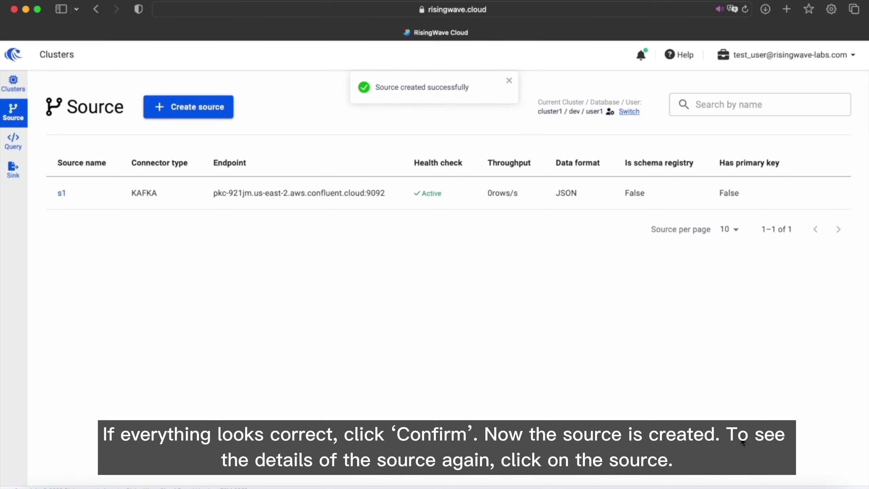
Open source s1's detail page to review its five-column schema and connection settings.
click(69, 196)
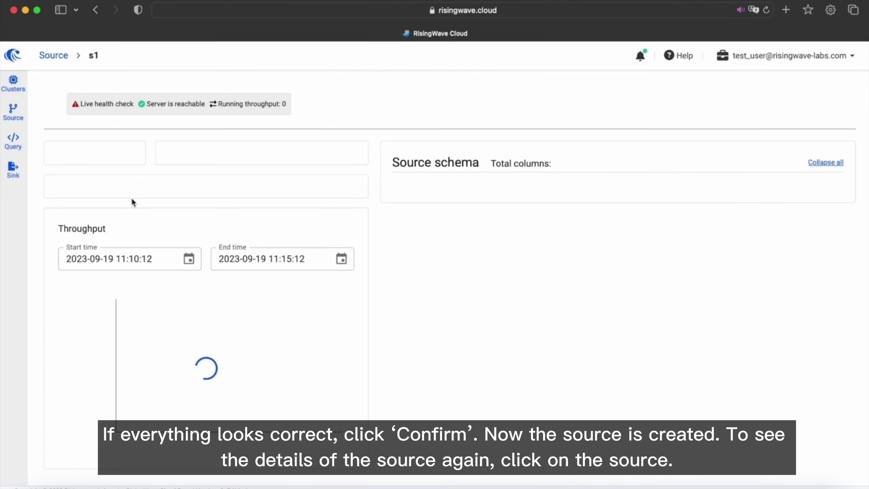
scroll(398, 263, down, 3)
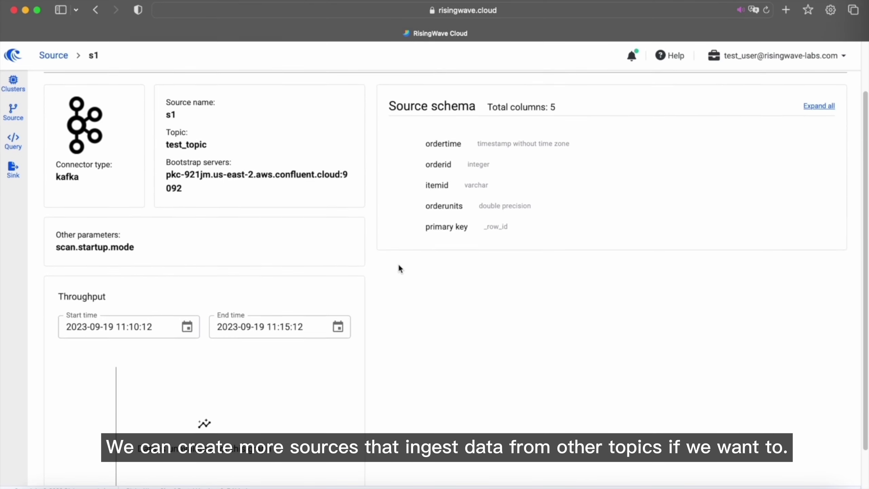
scroll(397, 268, up, 4)
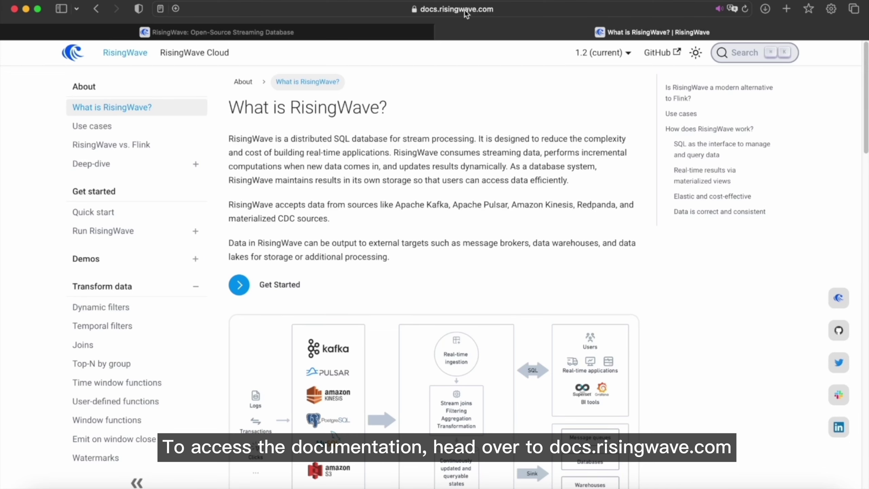
Browse the RisingWave Cloud documentation, then return to the core RisingWave docs.
click(211, 52)
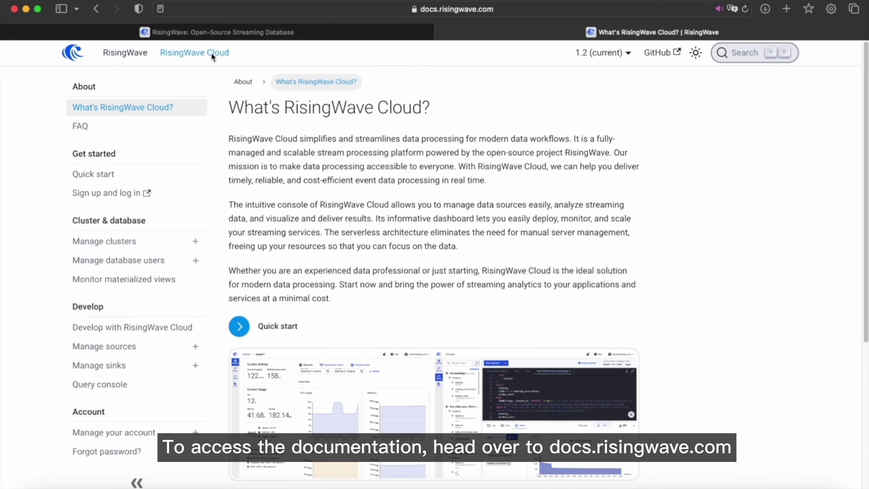
scroll(181, 204, down, 3)
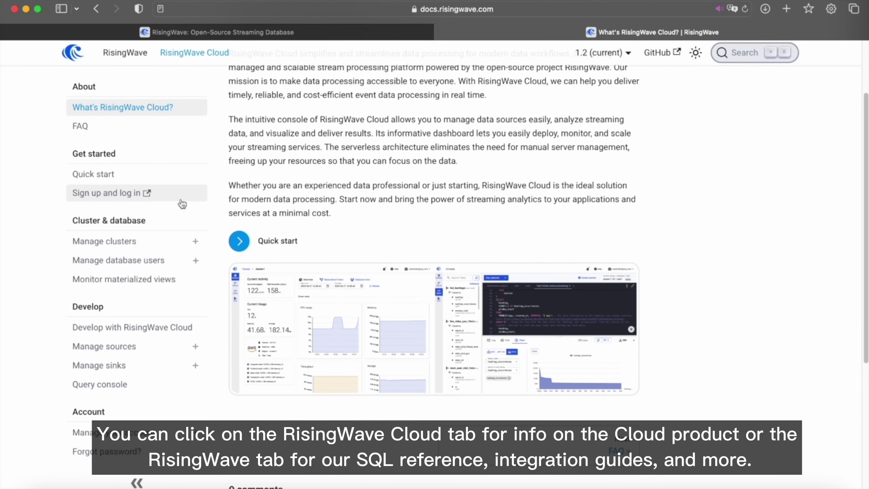
scroll(133, 212, up, 3)
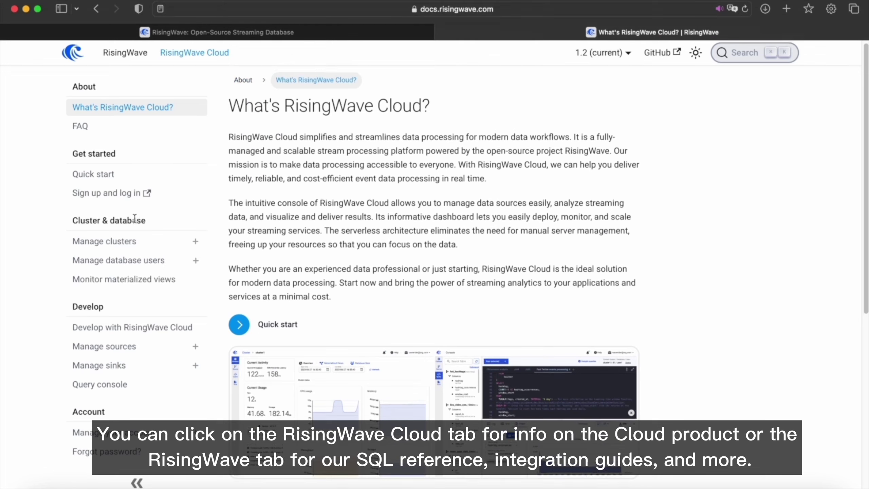
click(140, 54)
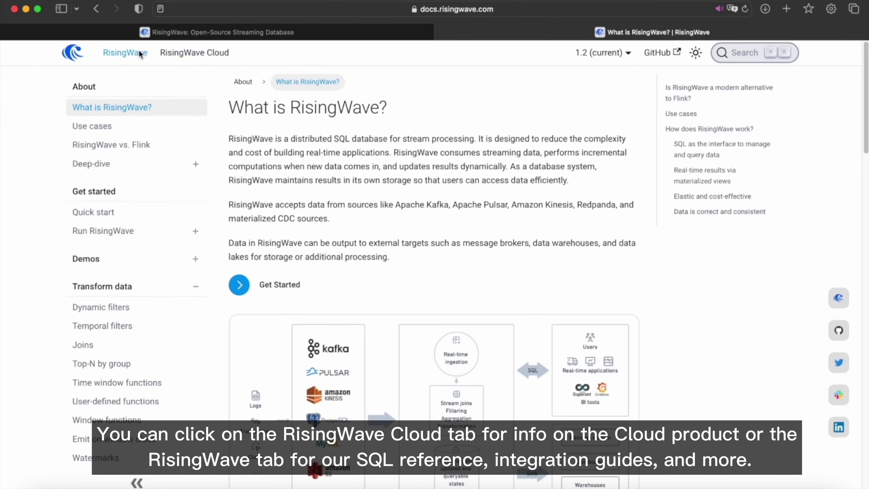
scroll(140, 168, down, 5)
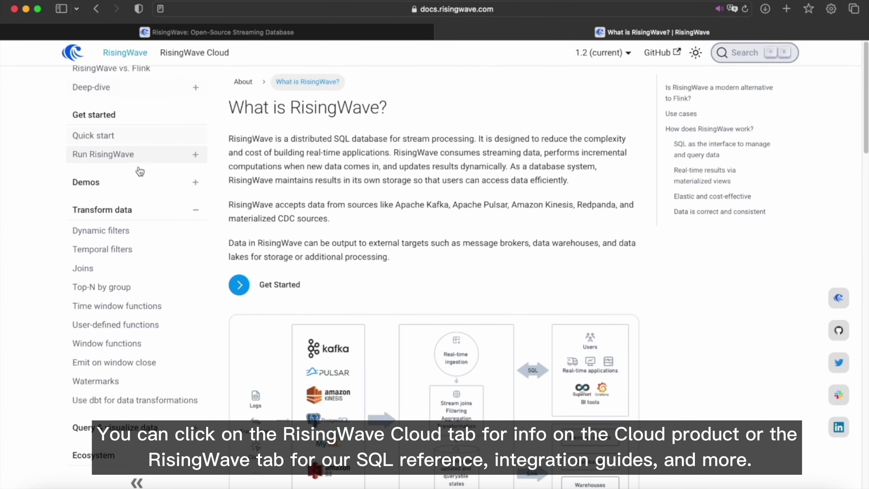
scroll(139, 171, down, 3)
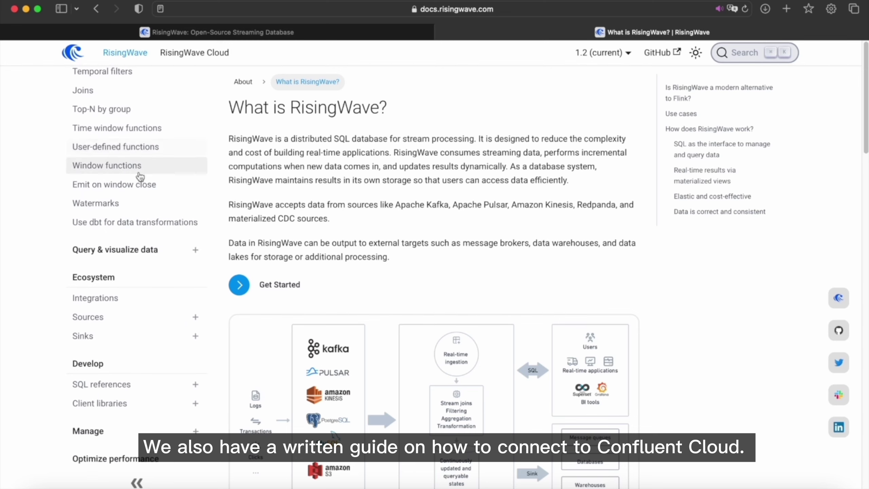
Open the 'Ingest data from Confluent Cloud' guide under Sources > Kafka.
click(191, 305)
click(195, 342)
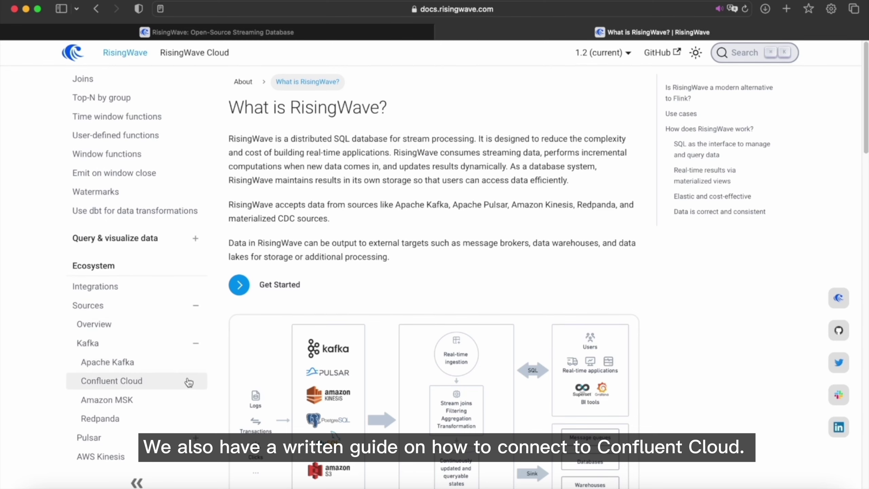
click(188, 380)
scroll(360, 256, down, 8)
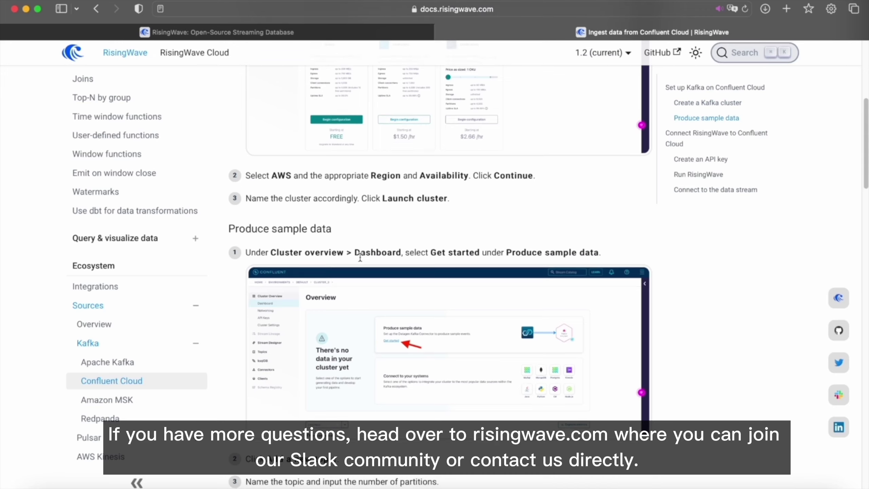
scroll(360, 255, up, 7)
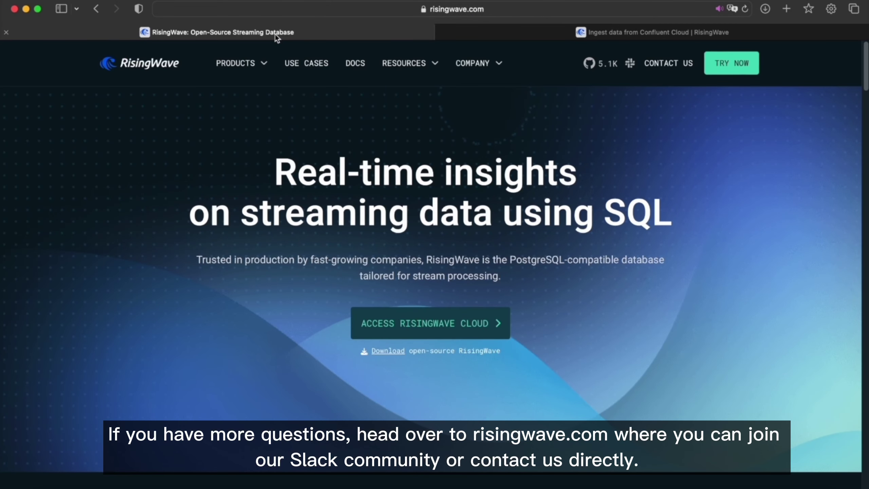